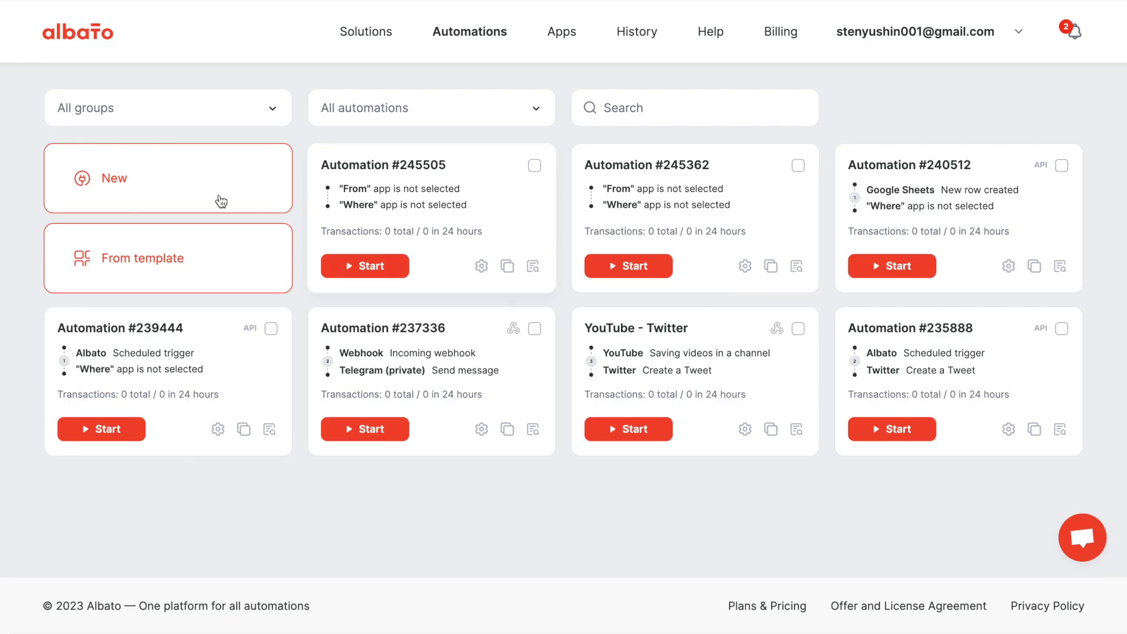
- Start a blank automation, abandon its trigger setup, and go to the Solutions marketplace
click(178, 184)
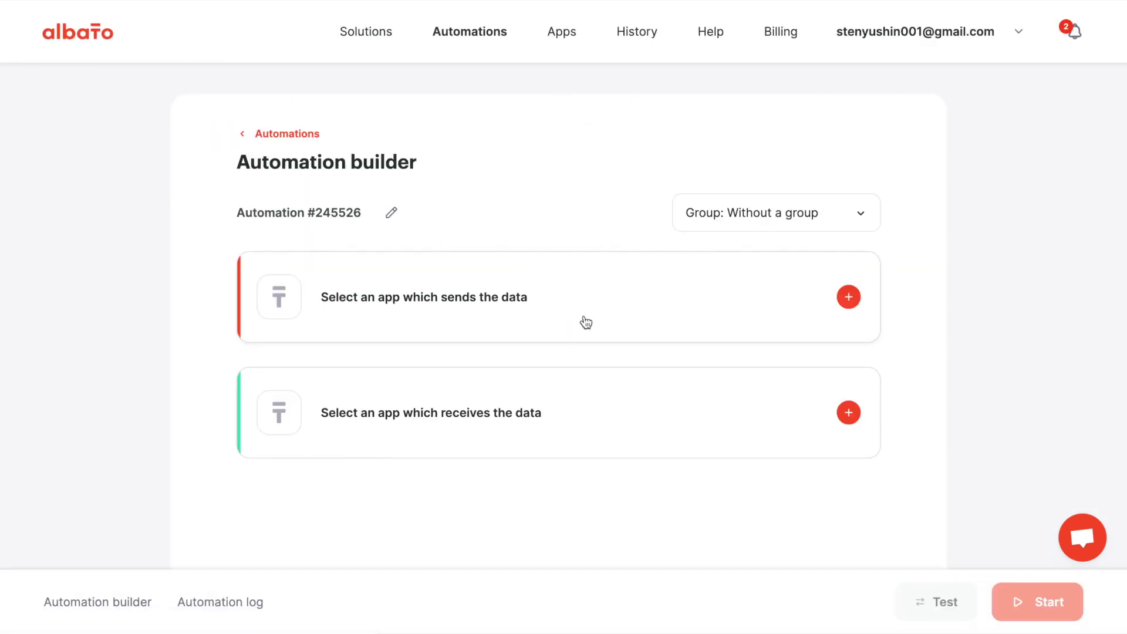
click(587, 324)
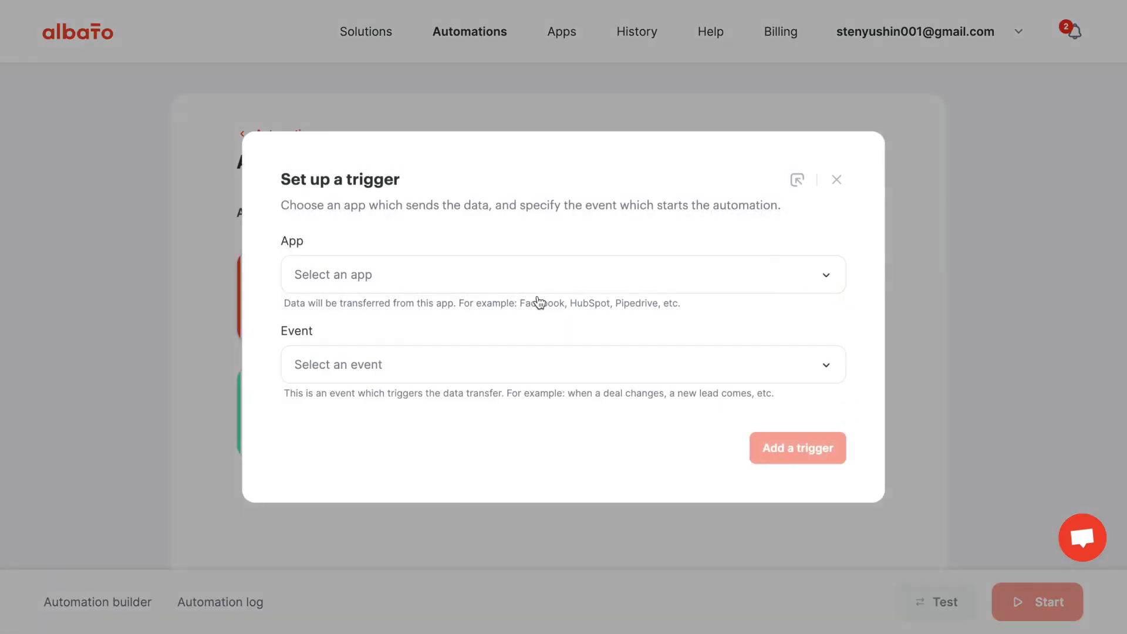
click(837, 180)
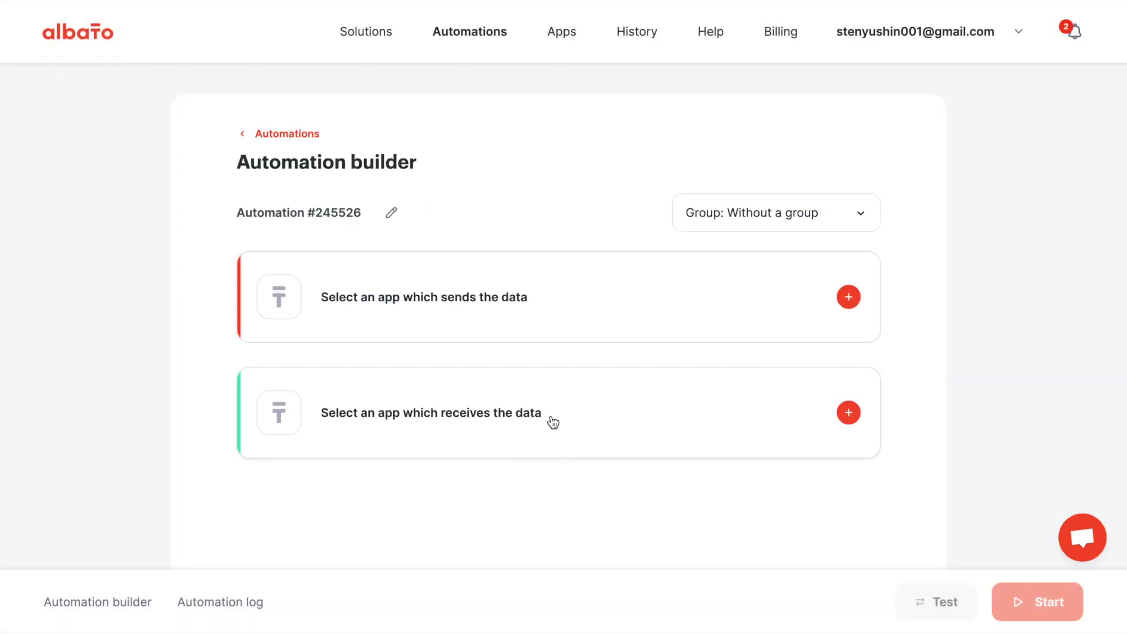
click(365, 31)
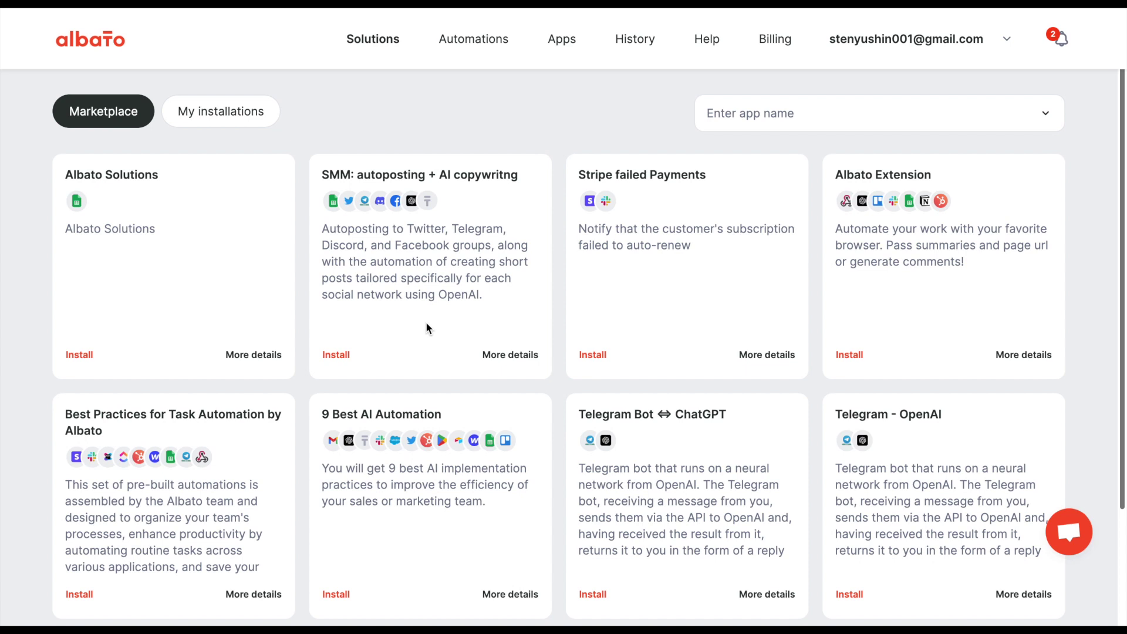
- Install 'SMM: autoposting + AI copywriting' with the Autopost to Telegram scenario excluded
click(335, 356)
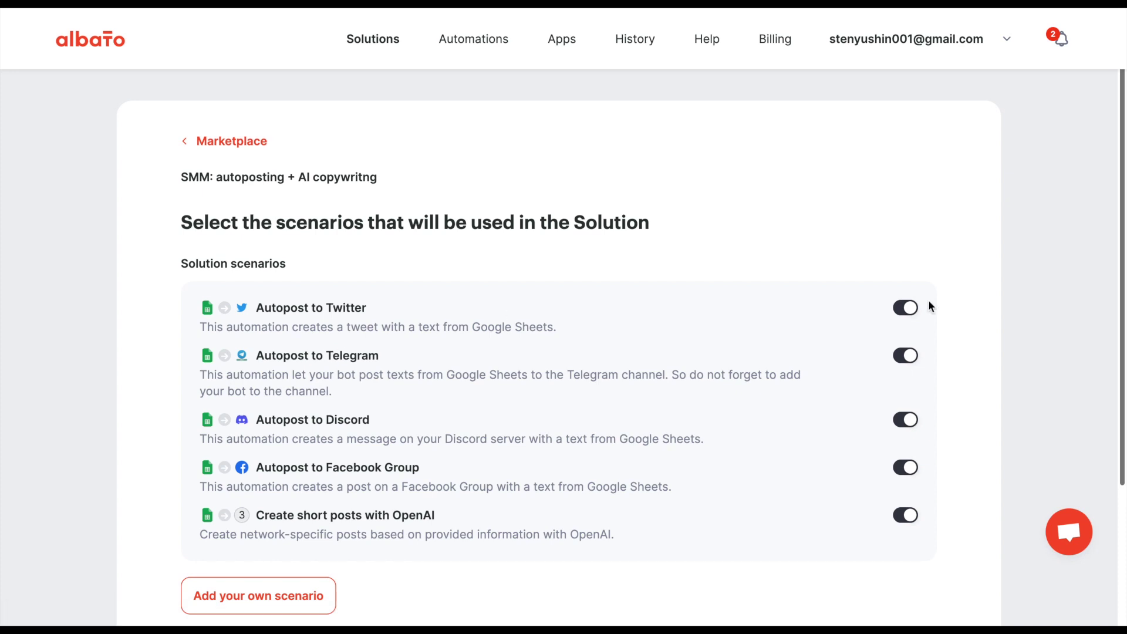
click(900, 358)
scroll(900, 360, down, 3)
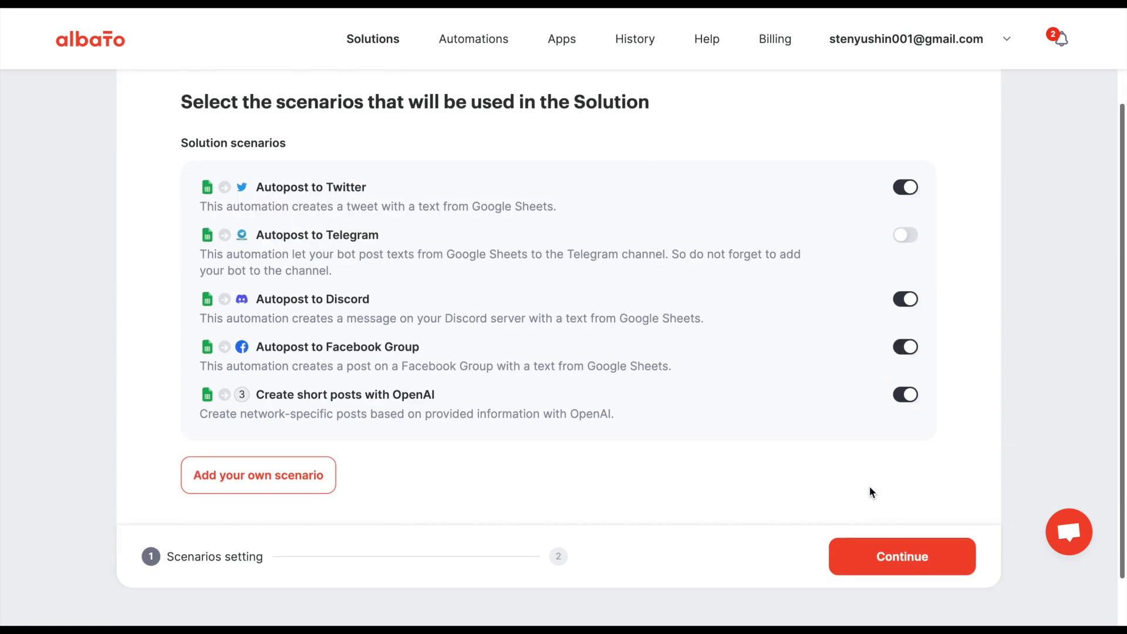
click(884, 557)
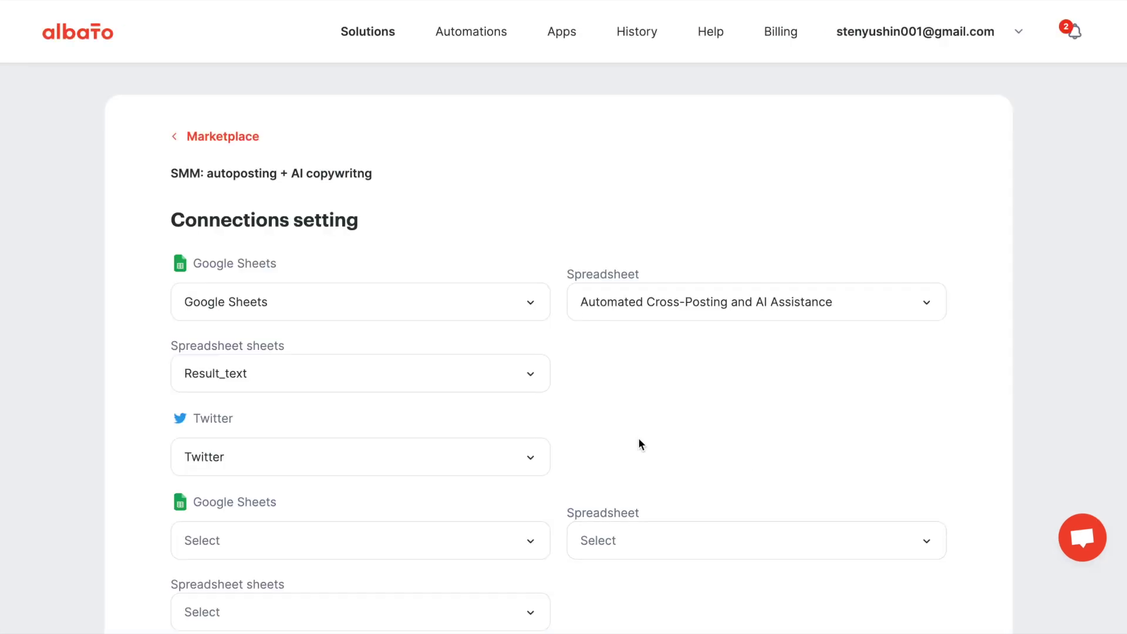
key(alt+Tab)
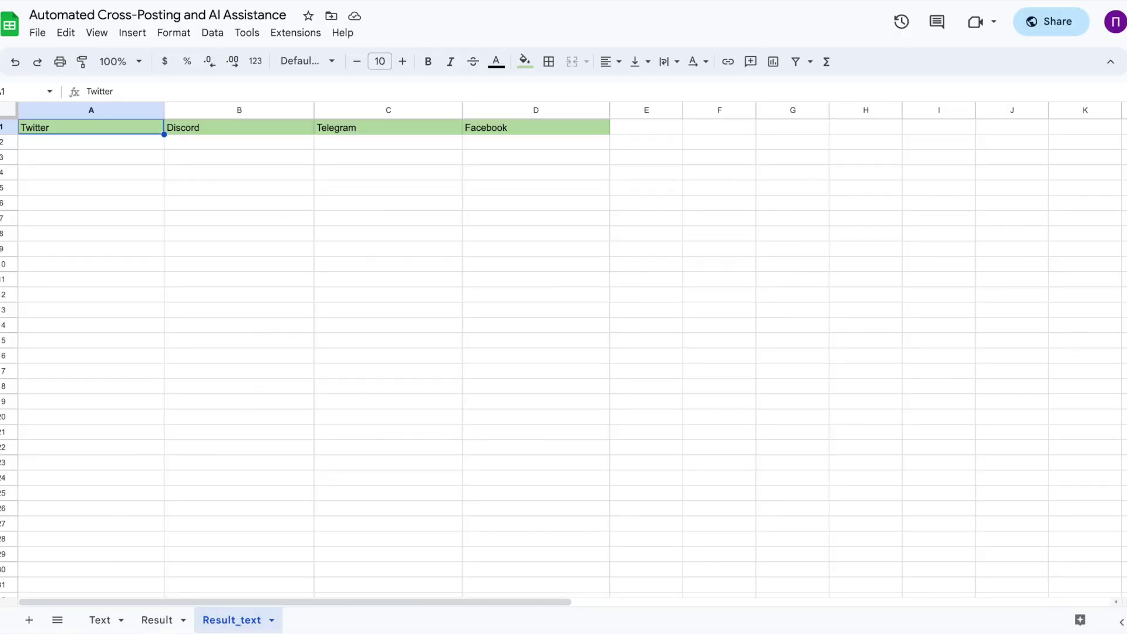
key(alt+Tab)
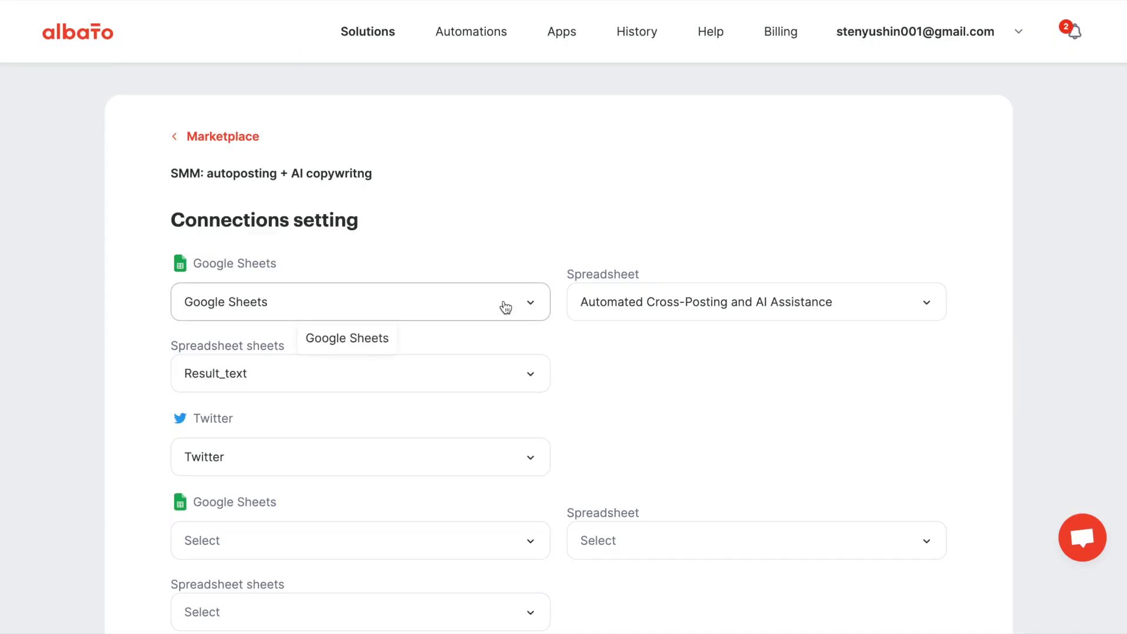
click(507, 301)
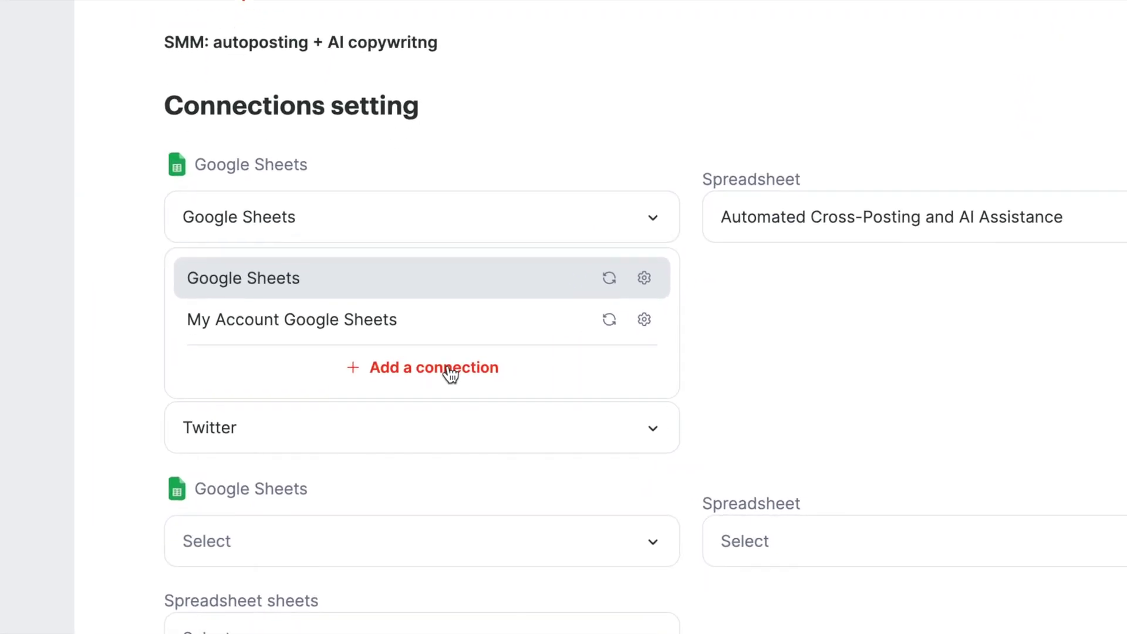
- Keep the existing Google Sheets connection and confirm installing with some apps unconnected
click(616, 70)
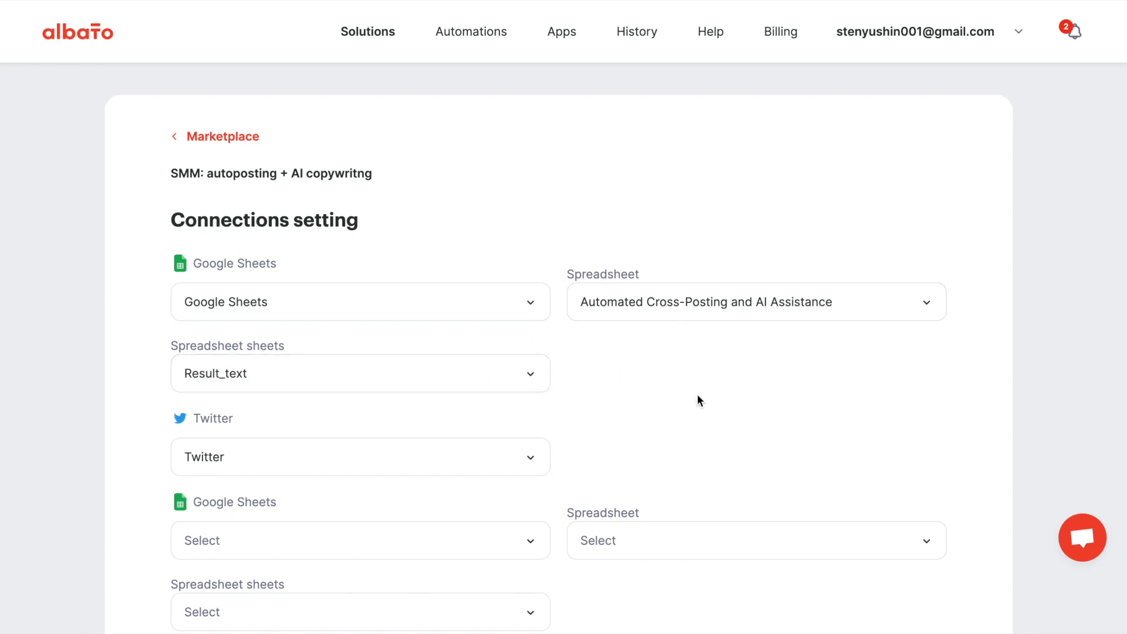
scroll(697, 394, down, 6)
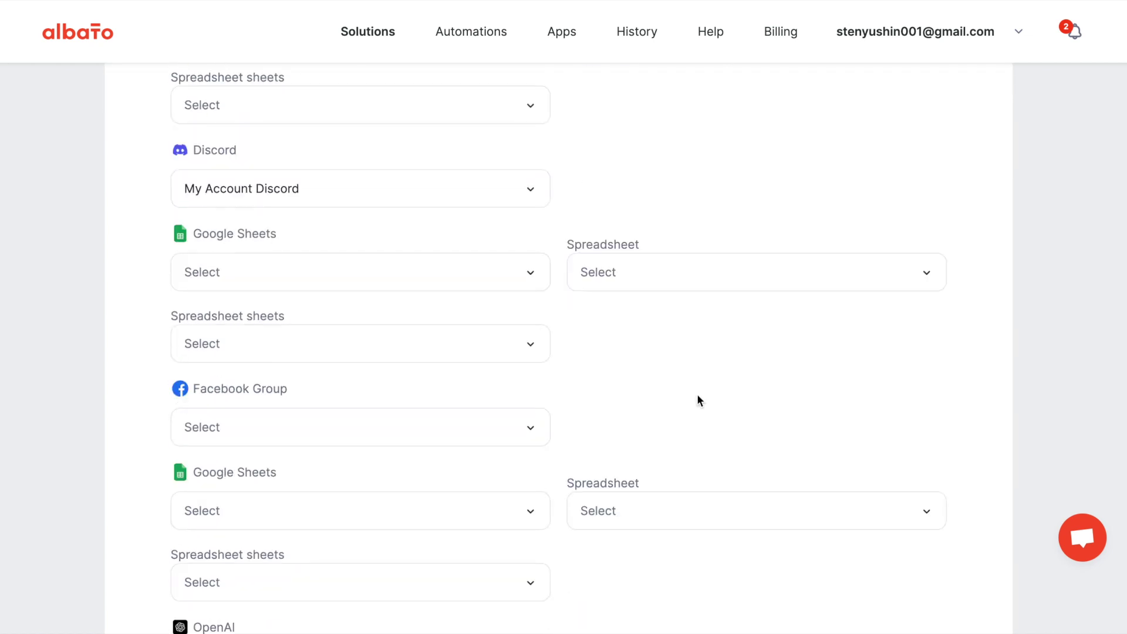
scroll(696, 394, down, 5)
click(911, 504)
click(703, 399)
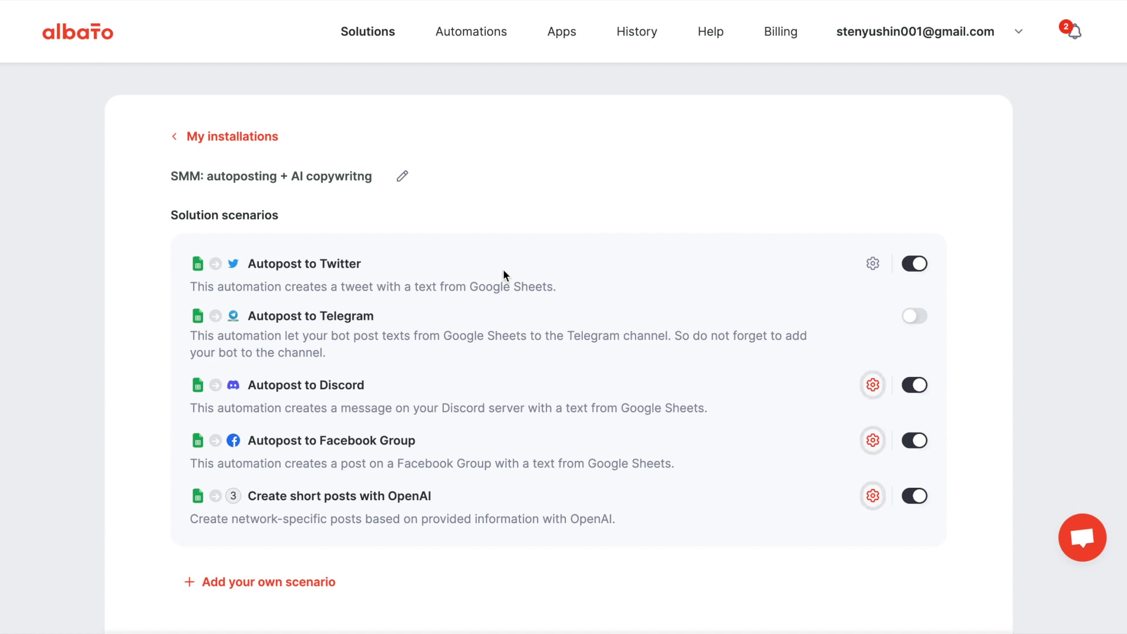
click(873, 263)
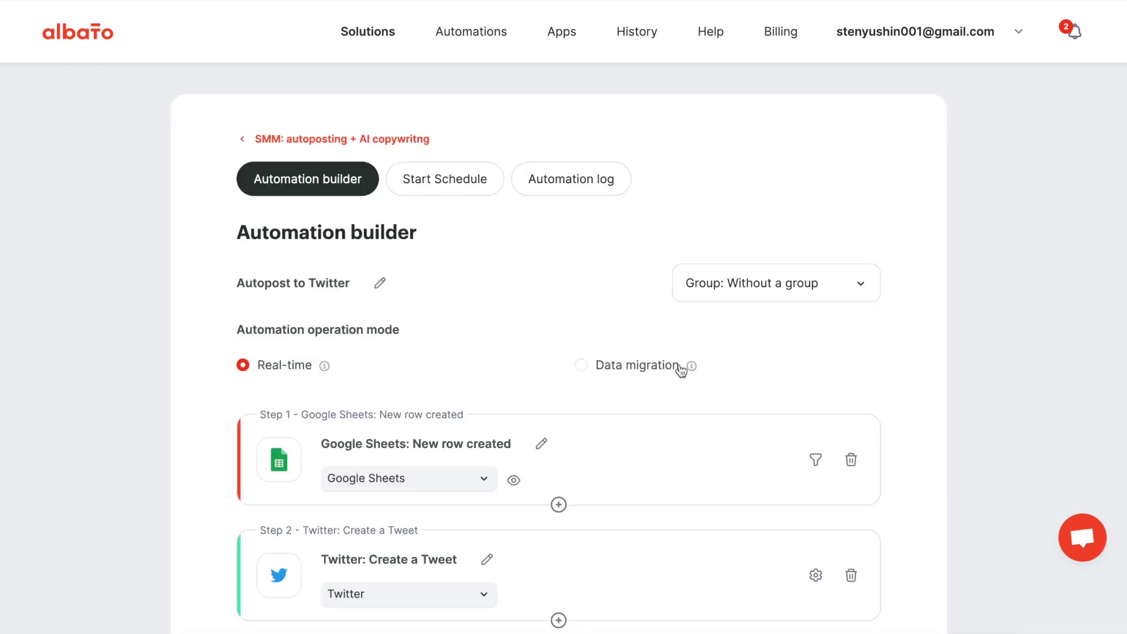
scroll(680, 363, down, 2)
click(818, 454)
click(837, 219)
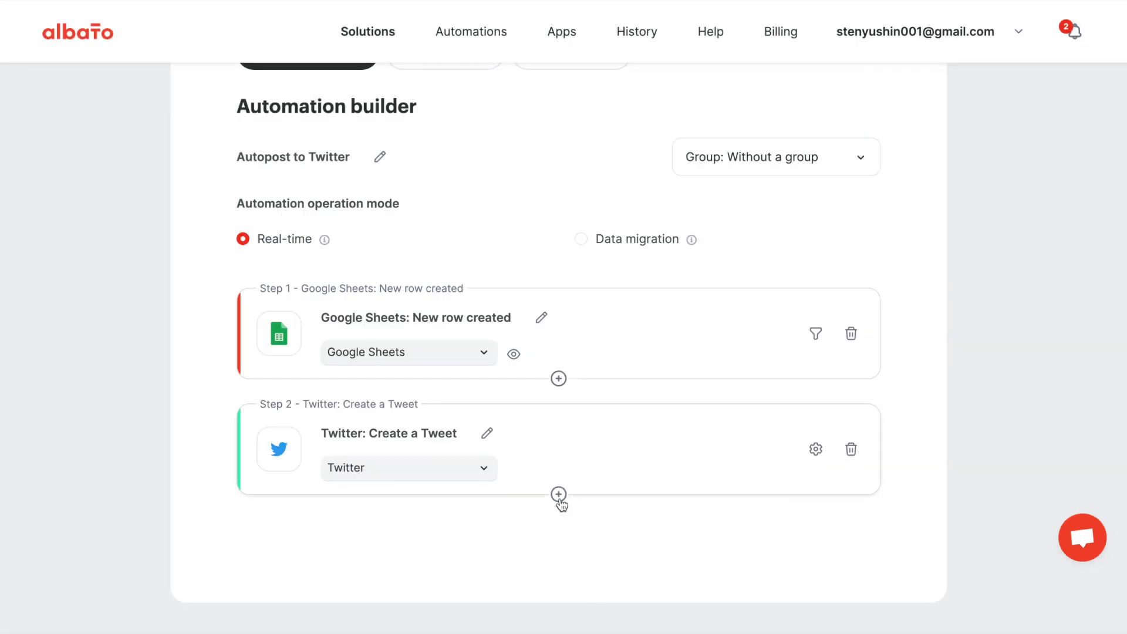
scroll(558, 494, up, 3)
click(306, 140)
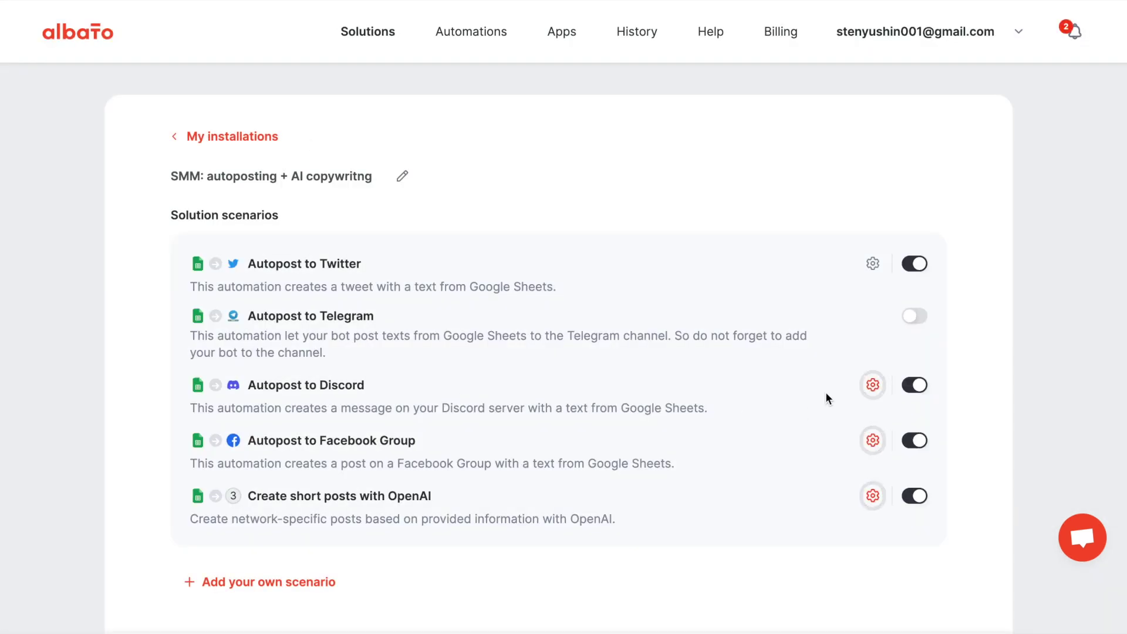
click(873, 386)
scroll(840, 382, down, 2)
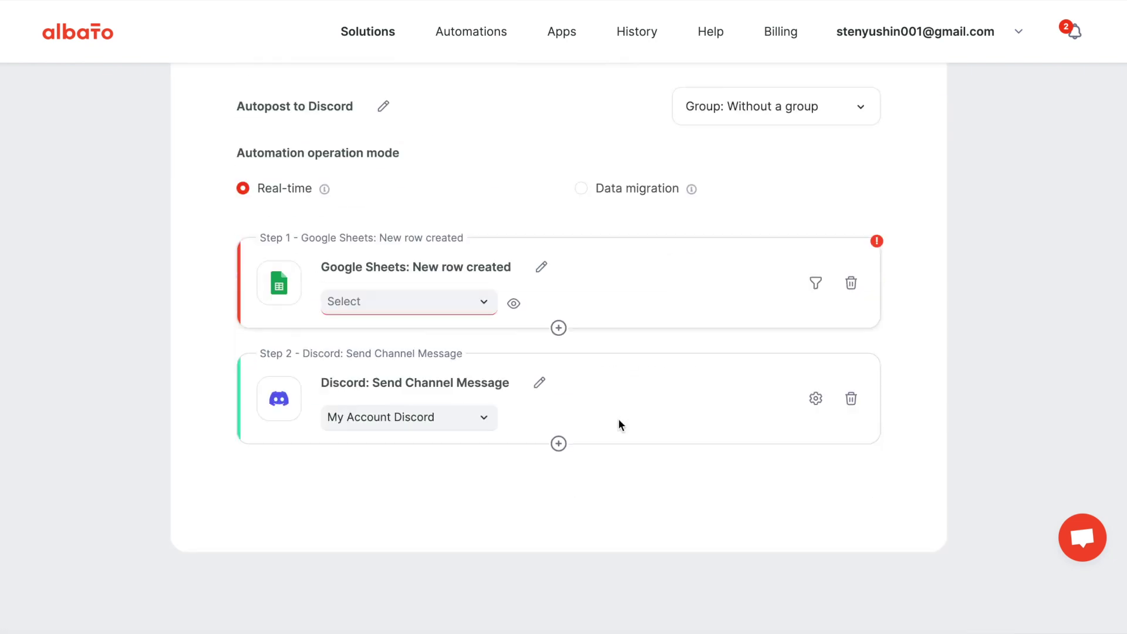
click(815, 399)
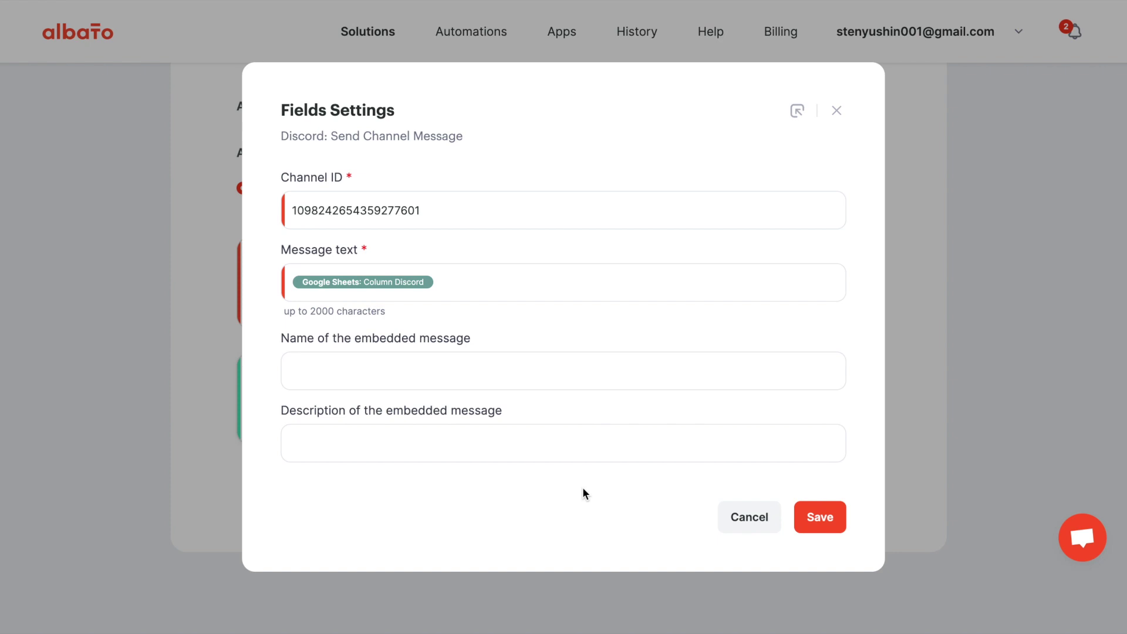
click(837, 111)
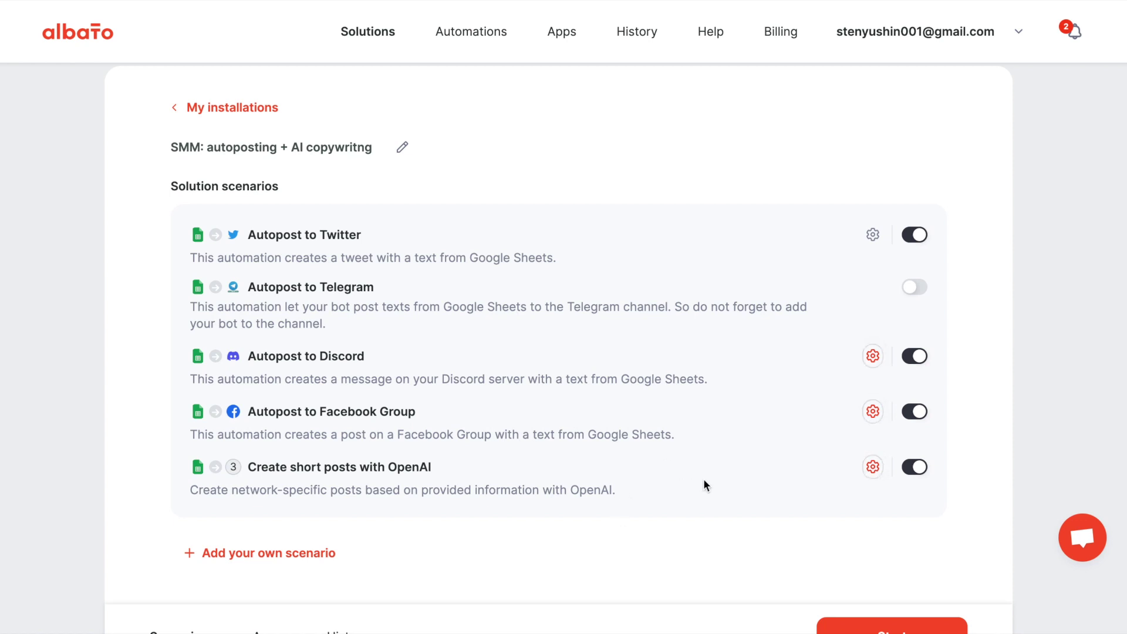
click(873, 466)
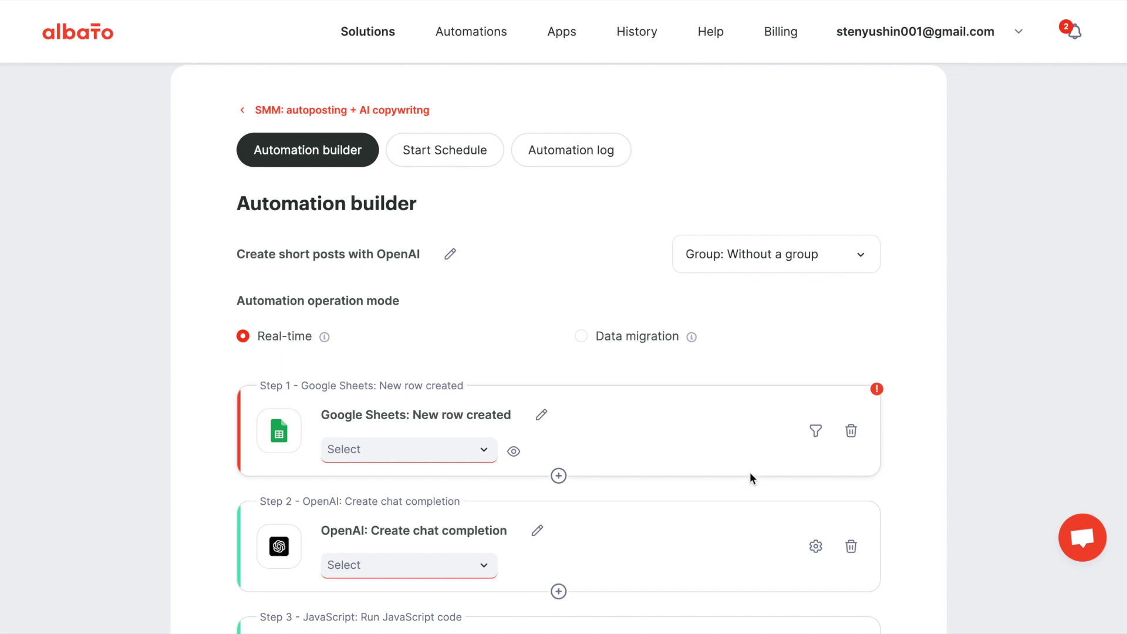
scroll(738, 474, down, 3)
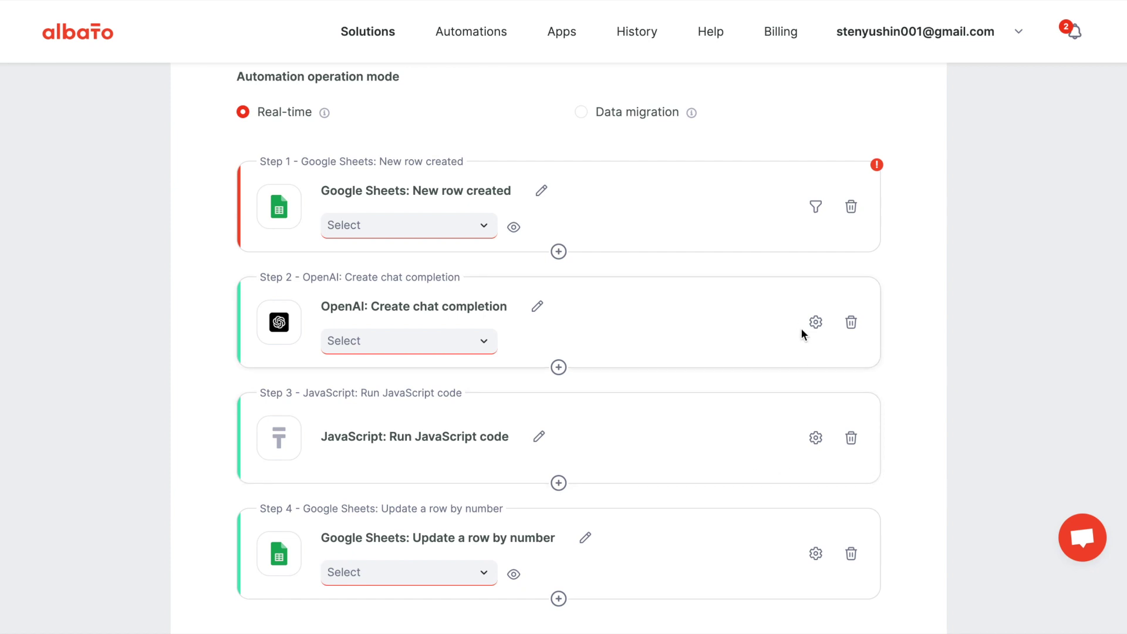
- Review the OpenAI step's model and per-network post prompt without changing anything
click(816, 323)
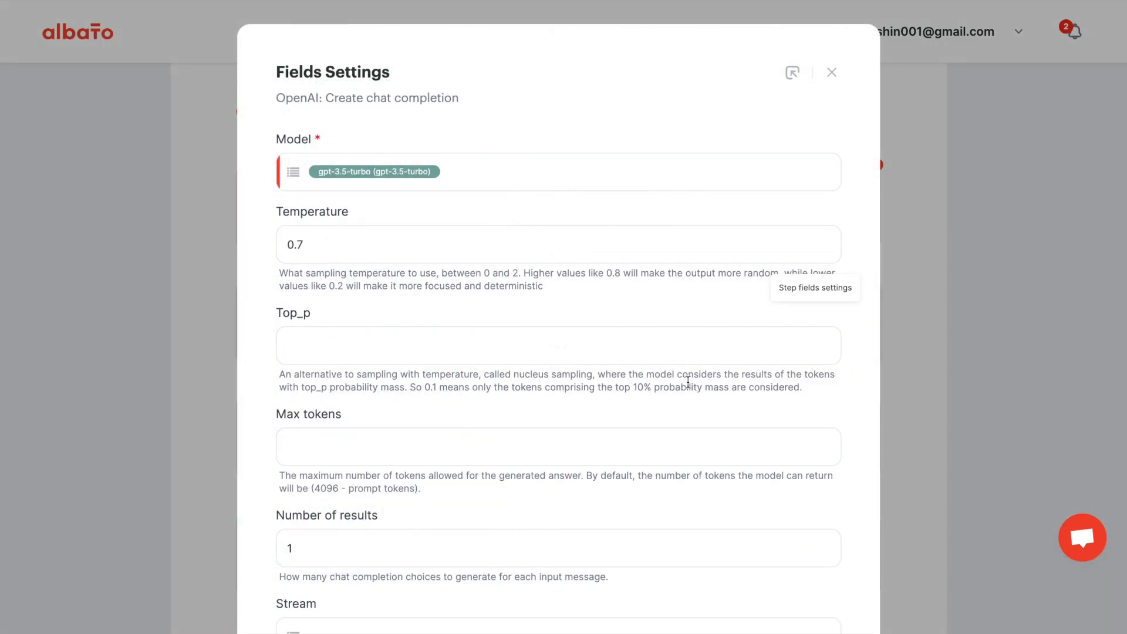
scroll(671, 399, down, 10)
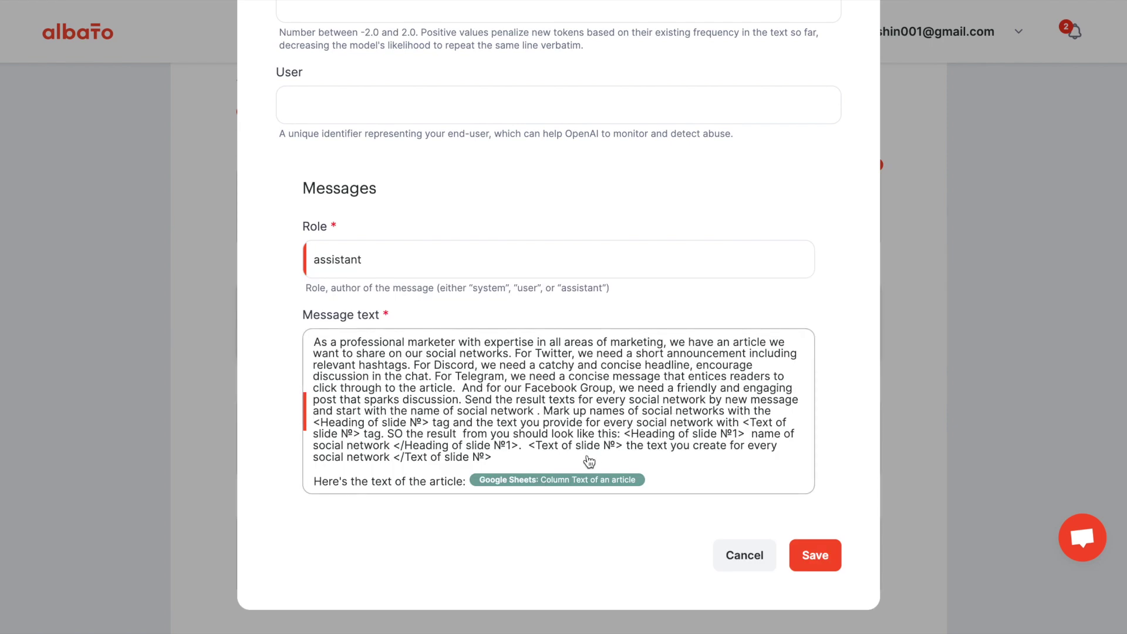
scroll(589, 461, up, 1)
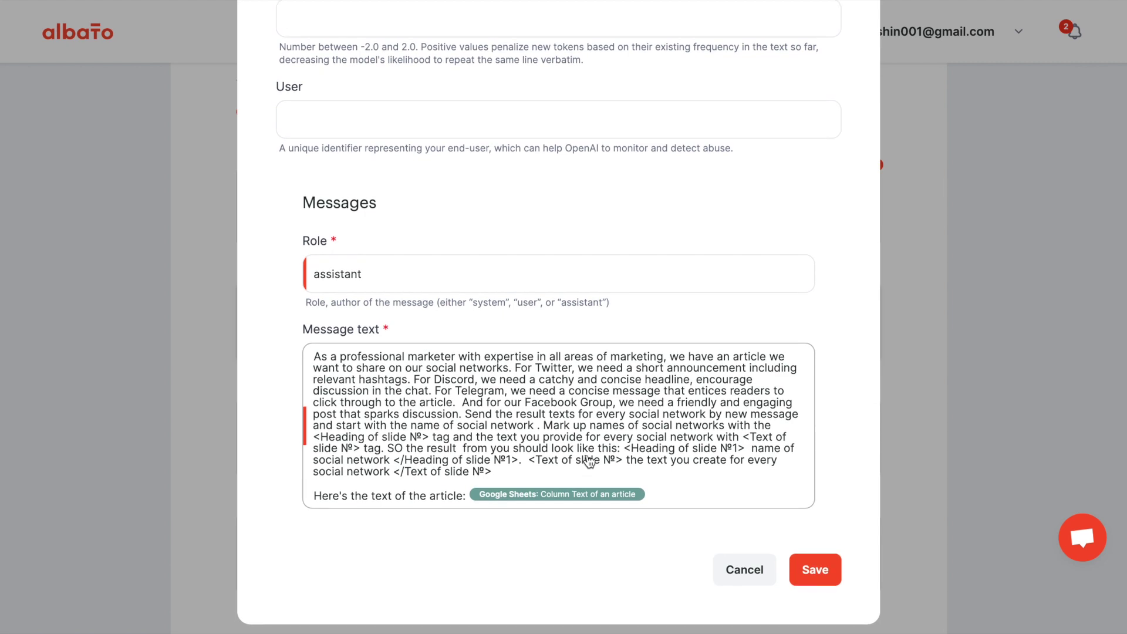
scroll(589, 461, up, 10)
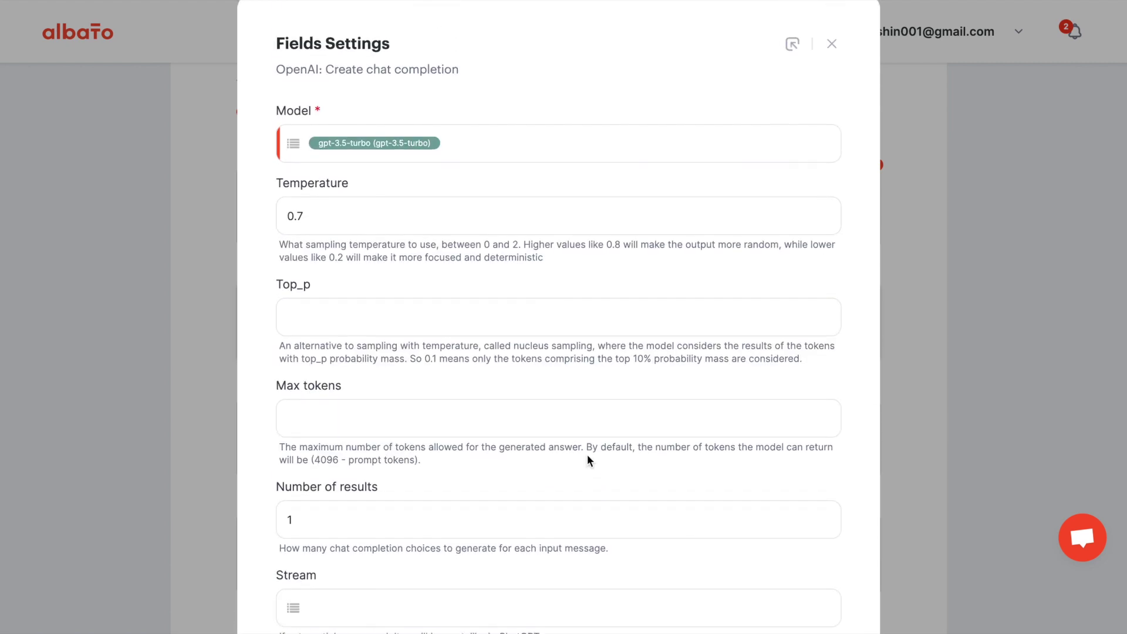
click(832, 44)
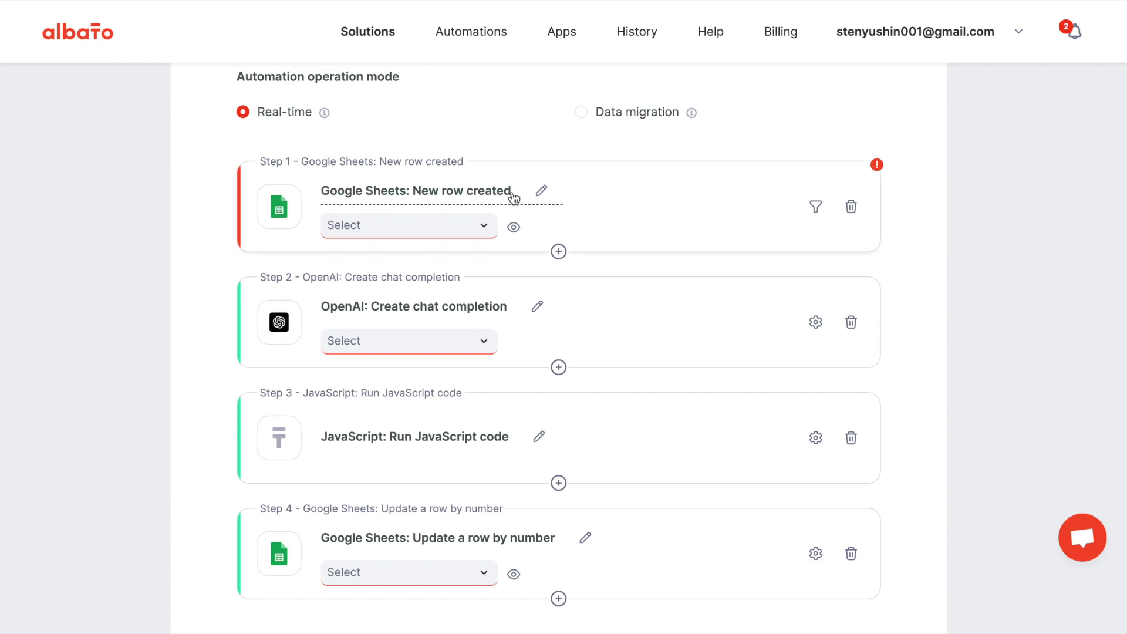
scroll(683, 345, down, 3)
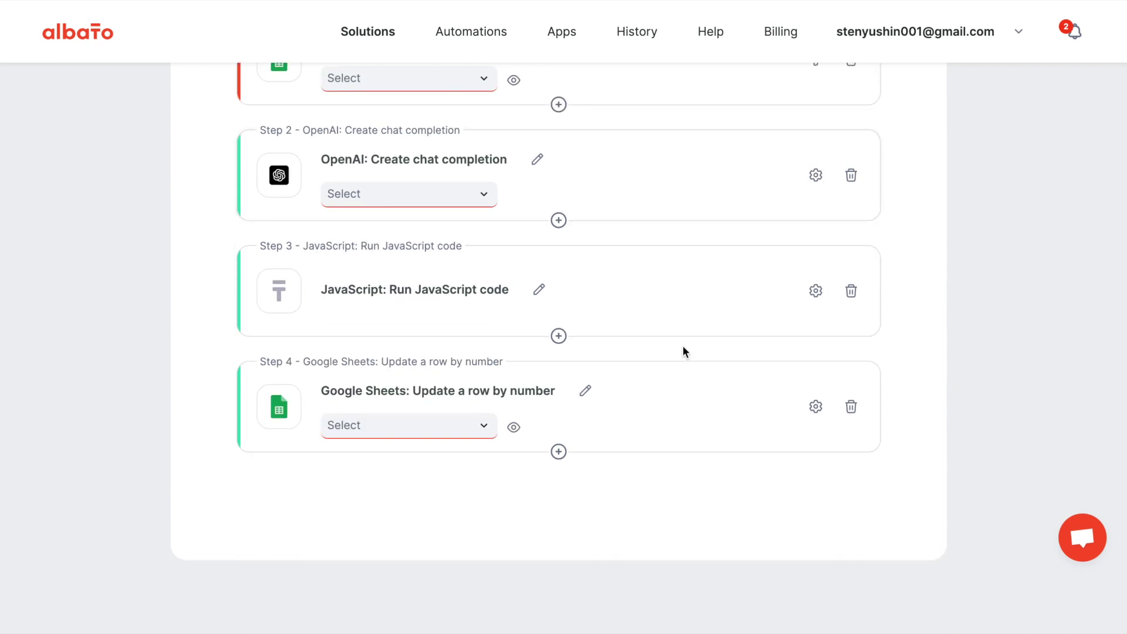
- Check the row-update step's JavaScript-text-to-network-column mappings, then return to the SMM scenario list
click(815, 407)
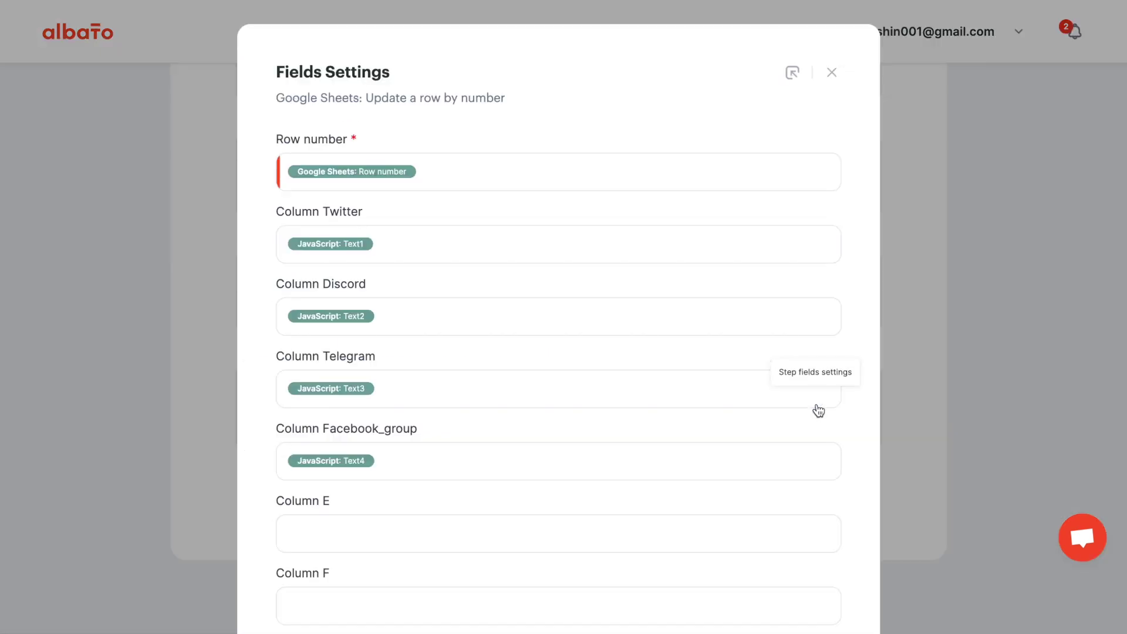
click(832, 73)
scroll(441, 264, up, 5)
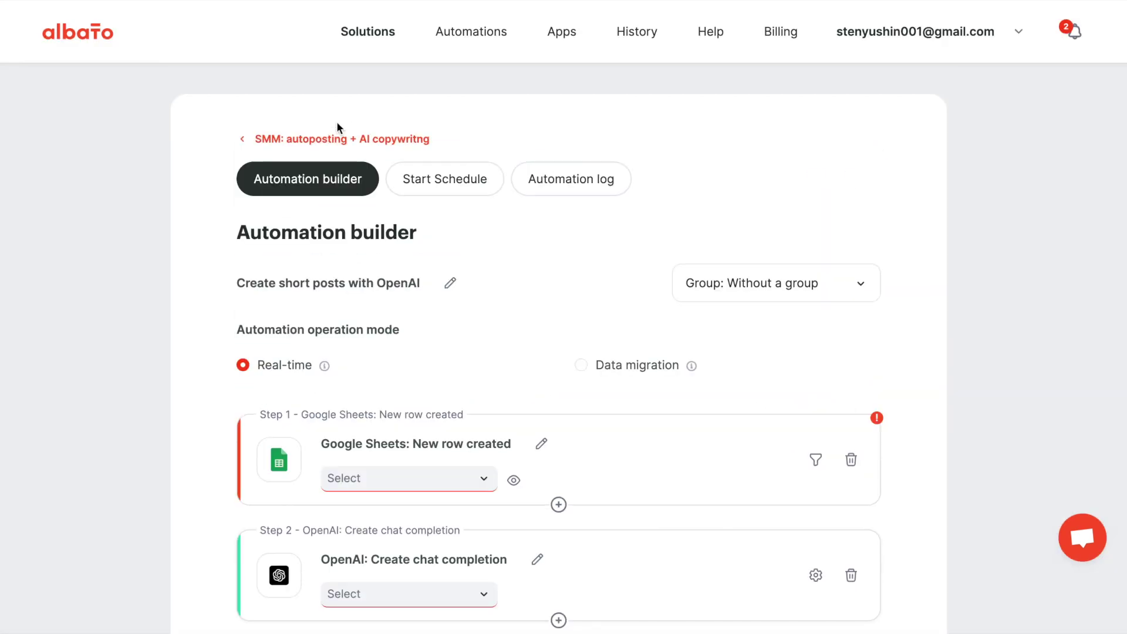
click(329, 136)
scroll(723, 361, down, 2)
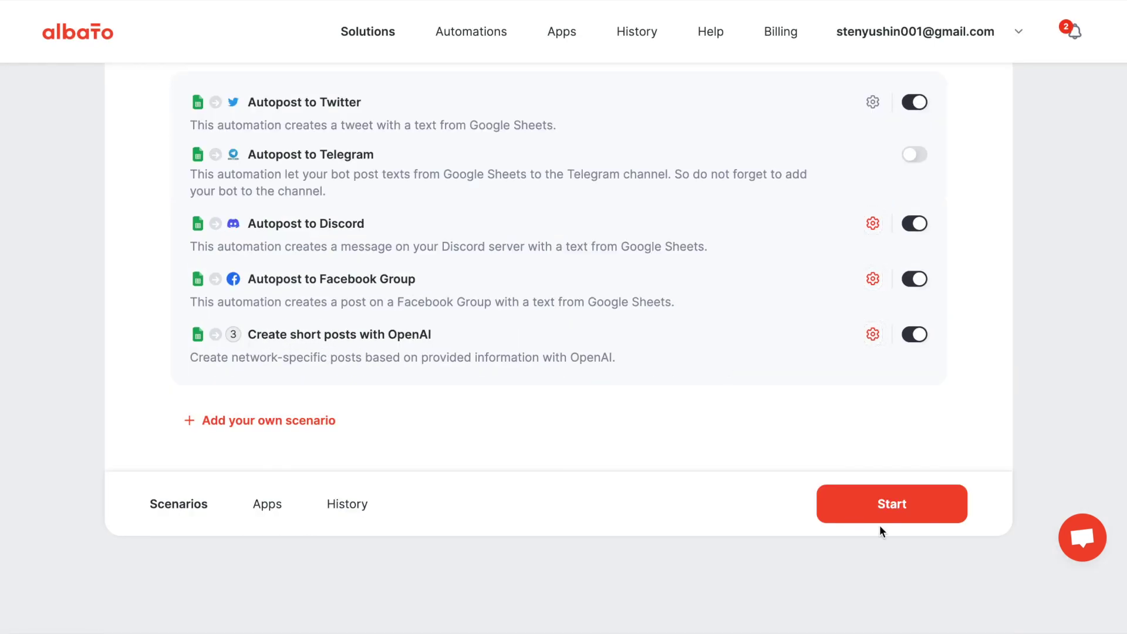